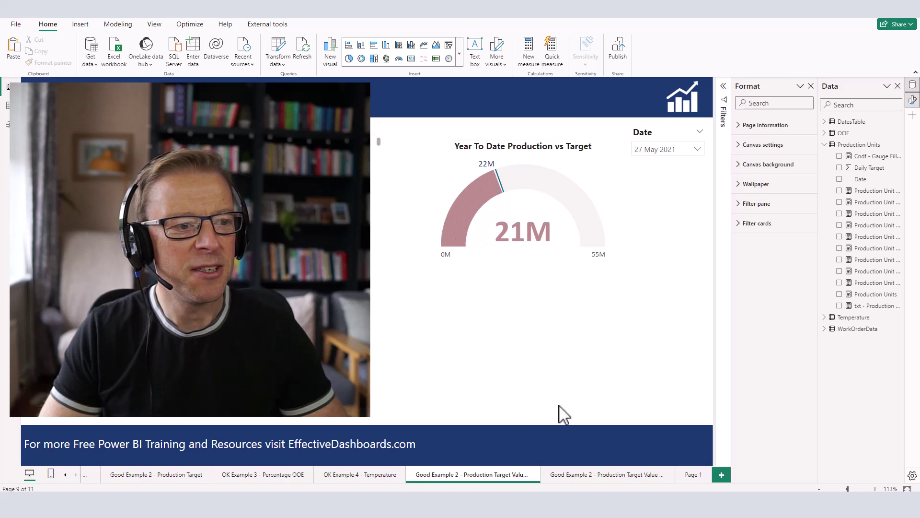
# Preview the finished gauge on the next page, then select the original 21M production gauge.
pyautogui.click(616, 475)
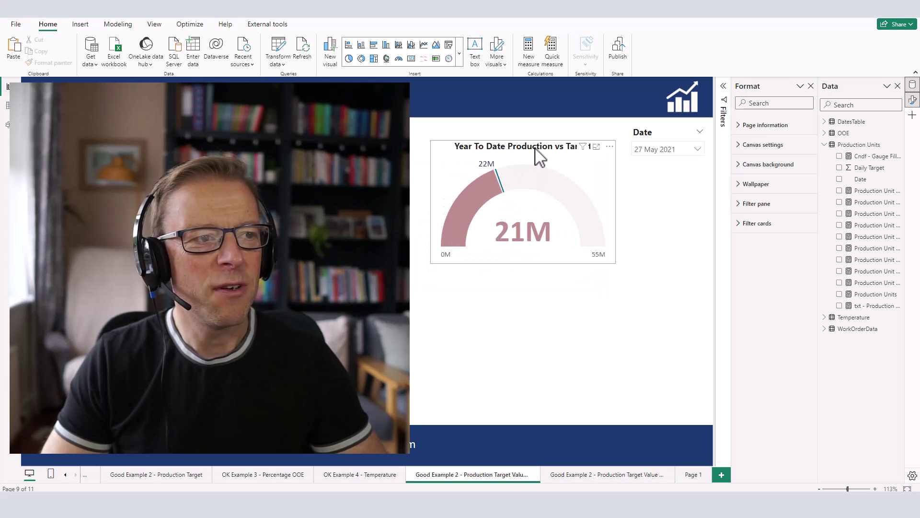
pyautogui.click(536, 152)
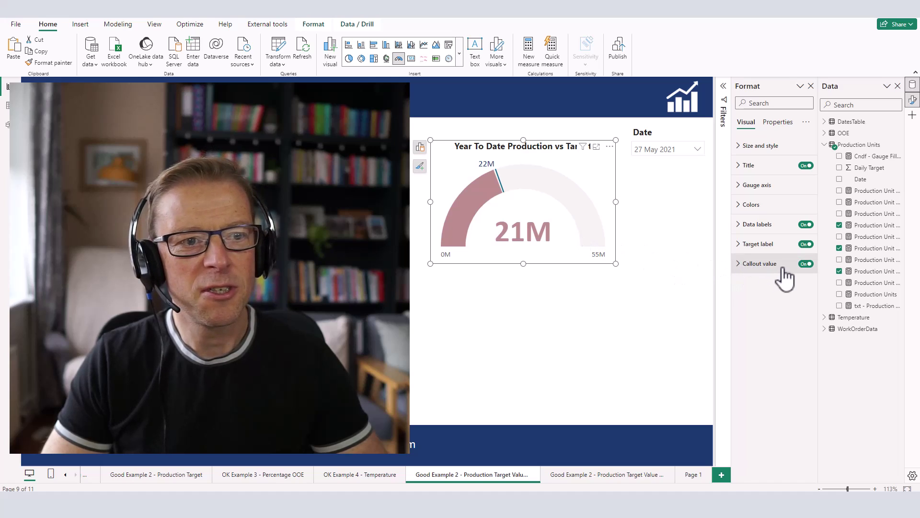
# Expand Callout value, widen the Data pane, and show the gauge's Production Unit YTD Total, End of Year Target and YTD Total Target fields.
pyautogui.click(739, 268)
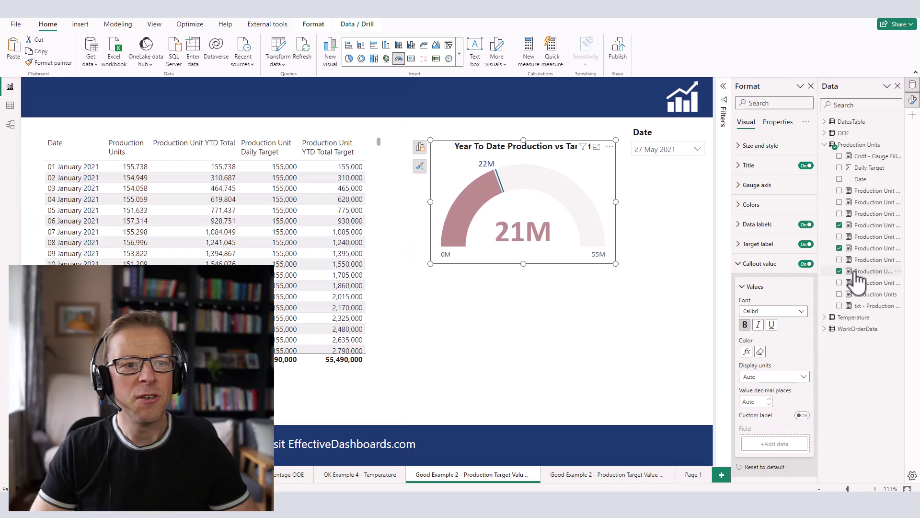
pyautogui.moveTo(818, 276); pyautogui.dragTo(745, 280)
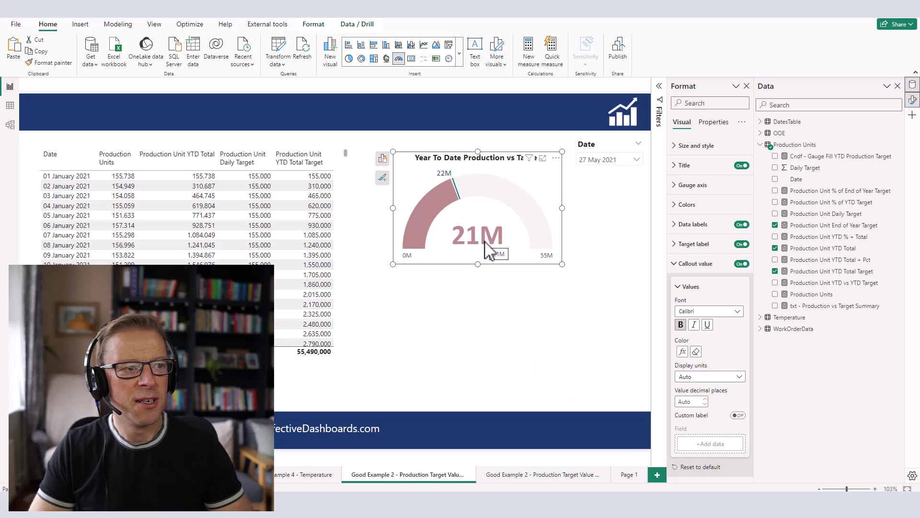
pyautogui.click(383, 158)
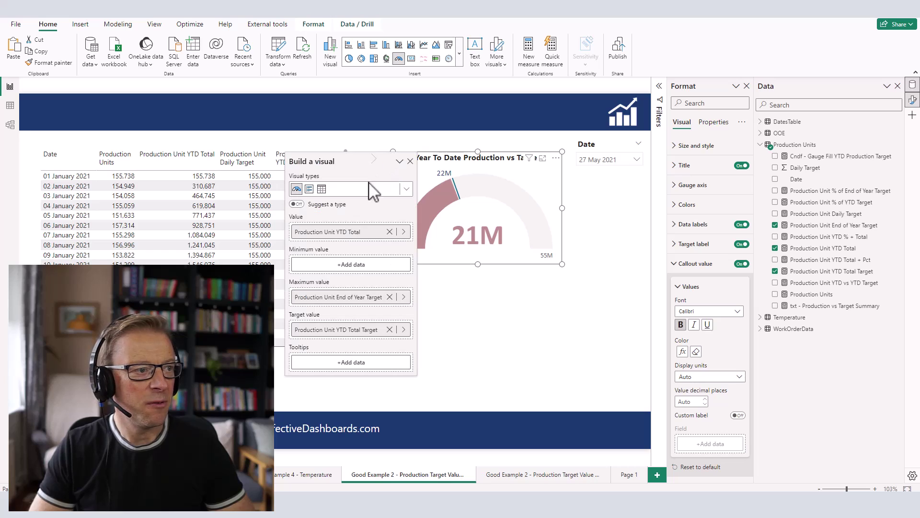
# Open the Production Unit YTD Total + Pct measure's DAX in the formula bar.
pyautogui.moveTo(297, 232); pyautogui.dragTo(327, 242)
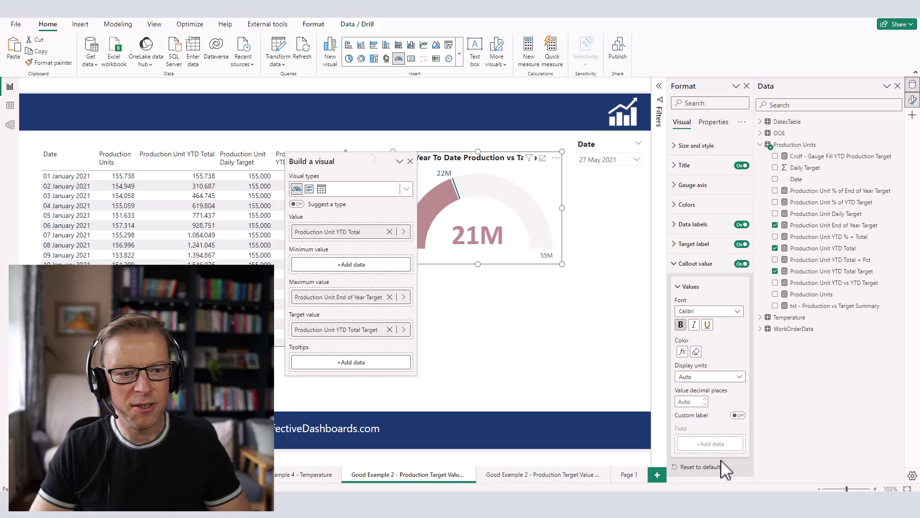
pyautogui.click(825, 260)
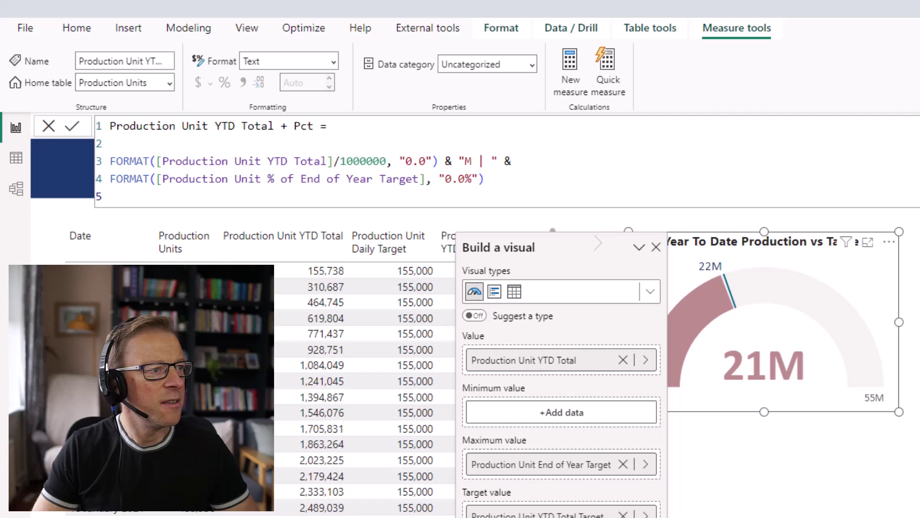
# Review the measure's FORMAT strings and M | separator, then turn on the callout's custom label.
pyautogui.click(656, 247)
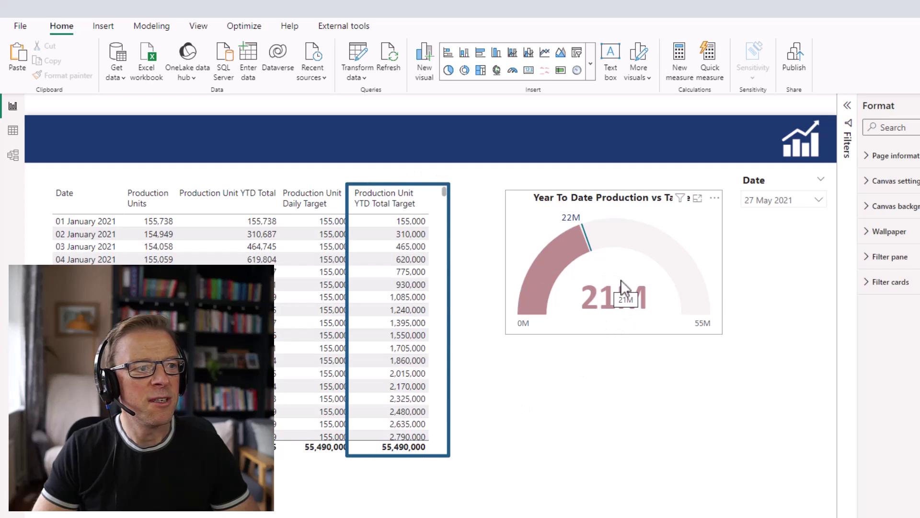
pyautogui.moveTo(613, 294)
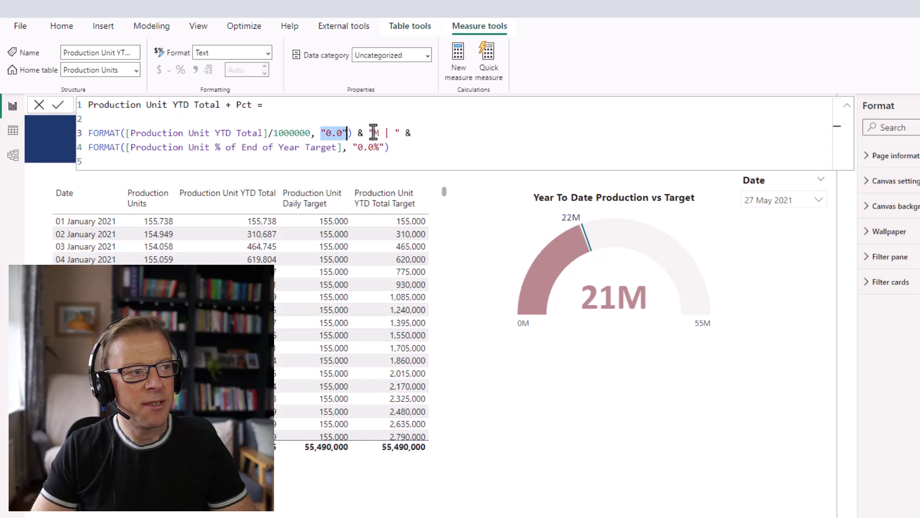
pyautogui.click(389, 132)
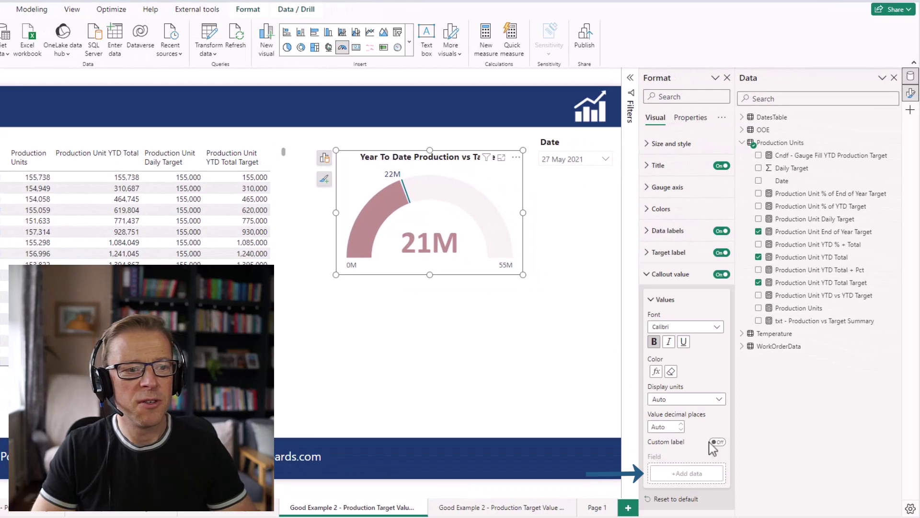
pyautogui.click(711, 442)
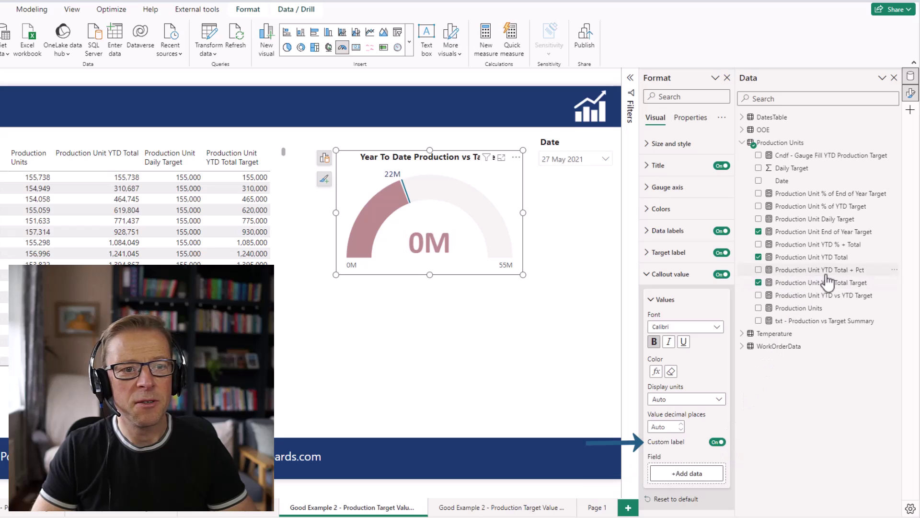
# Use Production Unit YTD Total + Pct as the callout label, showing 21.2M | 38.3%, and compare it toggled off.
pyautogui.moveTo(853, 281); pyautogui.dragTo(685, 473)
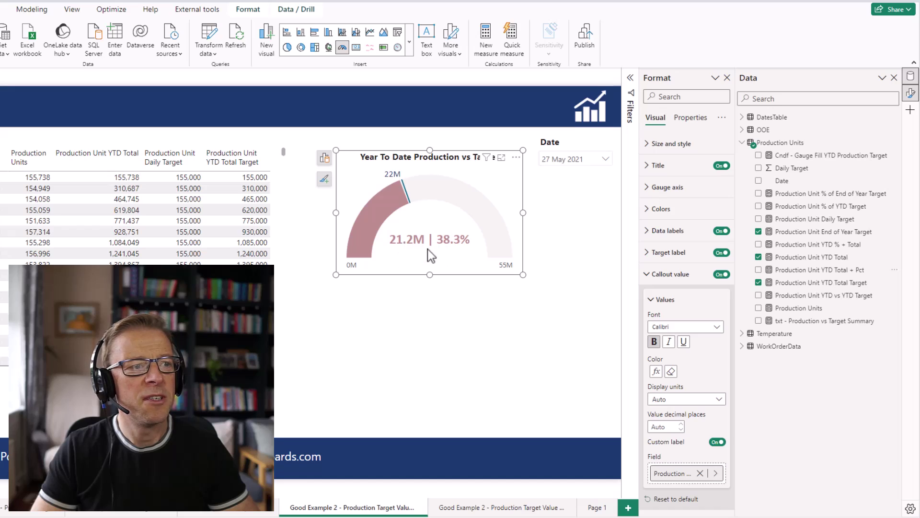
pyautogui.click(719, 442)
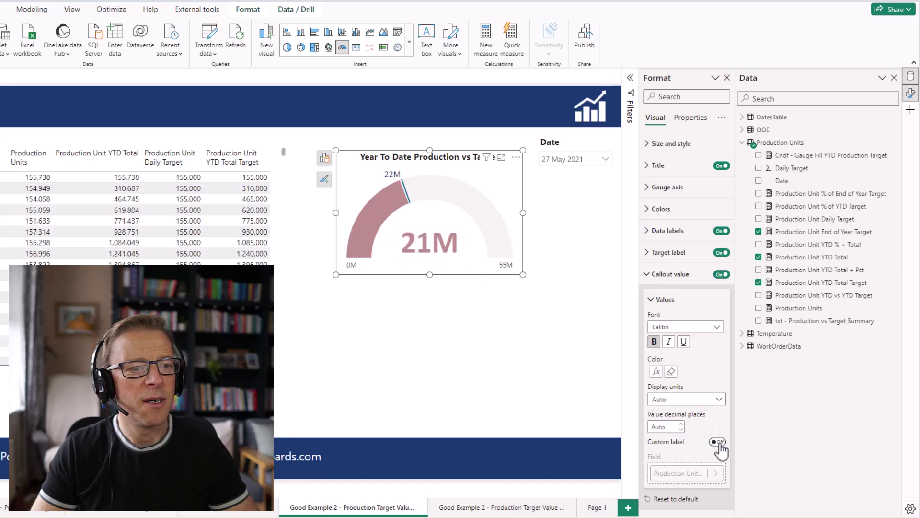
pyautogui.click(718, 442)
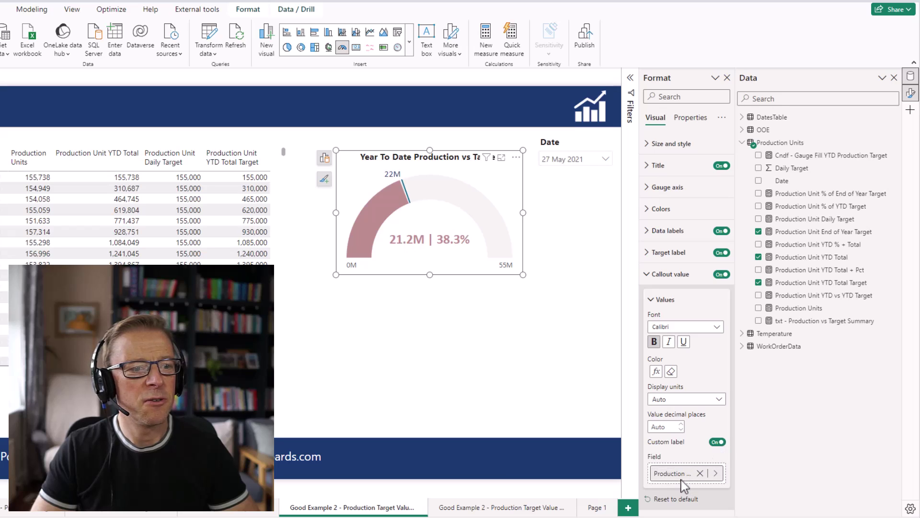
pyautogui.moveTo(405, 247)
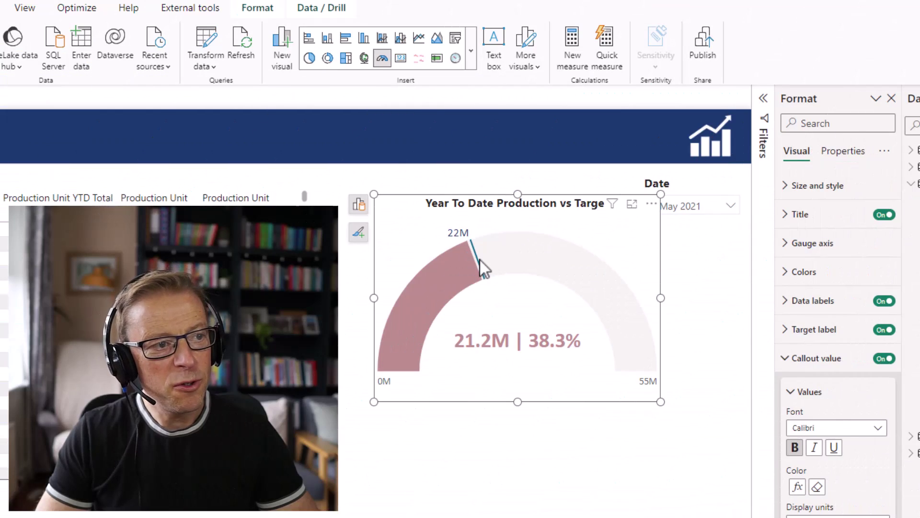
# Expand the gauge's Title settings, showing its Heading 3 style and size 12 font.
pyautogui.moveTo(360, 247)
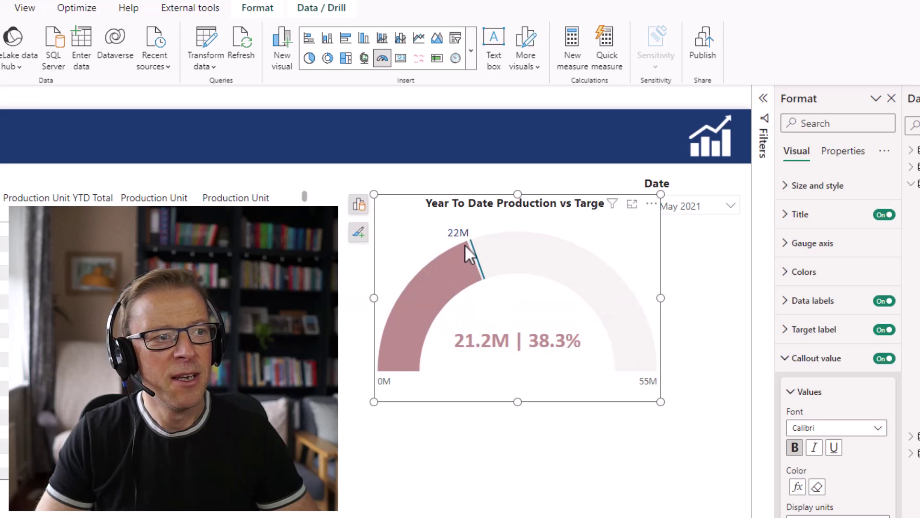
pyautogui.moveTo(453, 283)
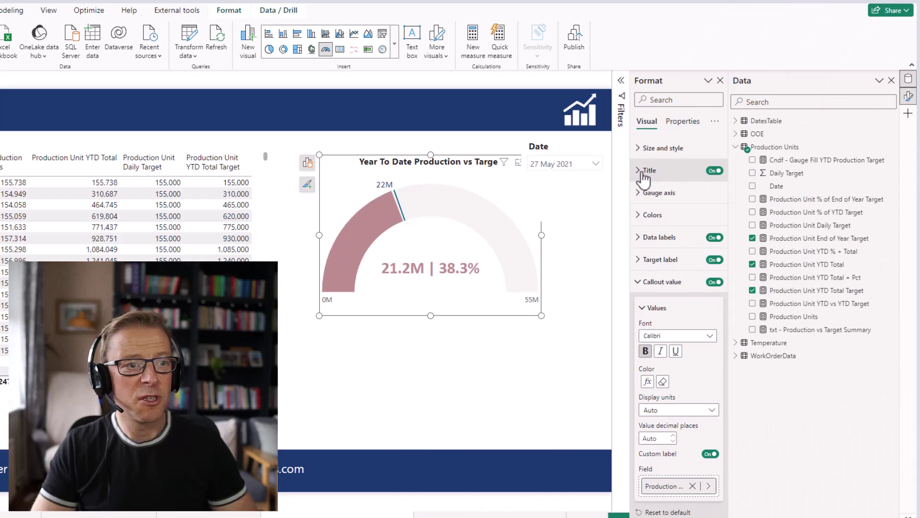
pyautogui.click(643, 173)
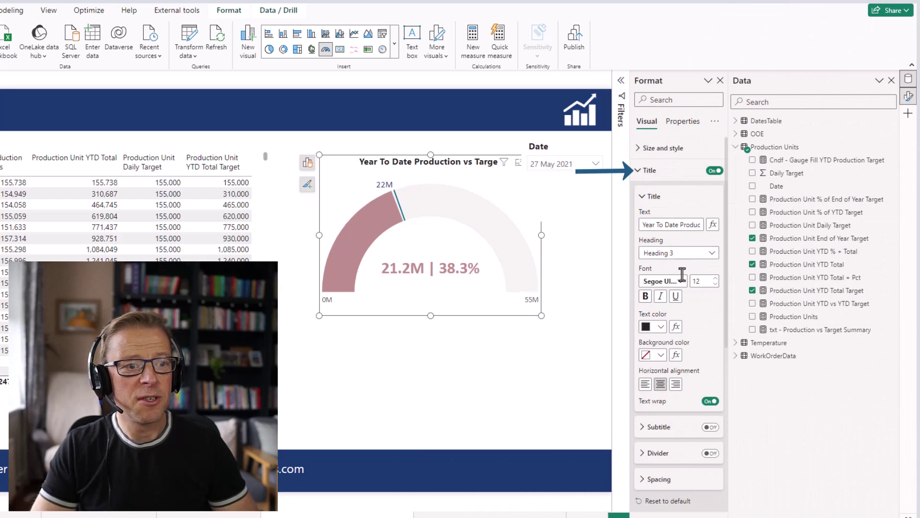
# Turn on the gauge subtitle and left-align the title.
pyautogui.click(709, 428)
pyautogui.scroll(-2, 709, 309)
pyautogui.scroll(-2, 710, 310)
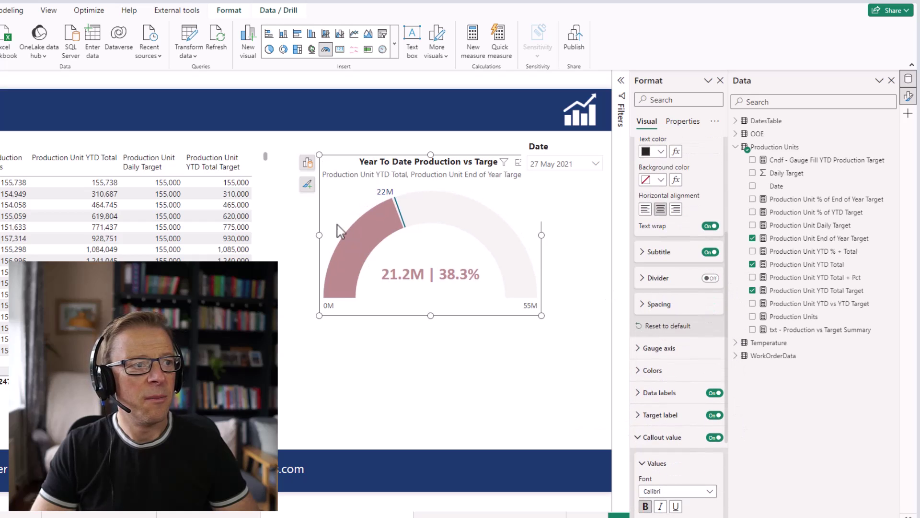
pyautogui.click(646, 209)
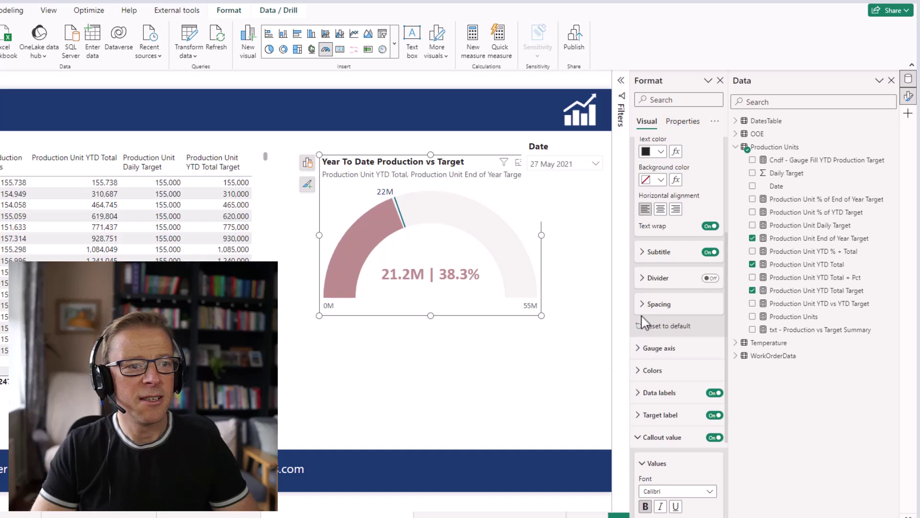
# Add a White 20% darker divider under the title with Ignore padding off.
pyautogui.click(710, 278)
pyautogui.click(660, 306)
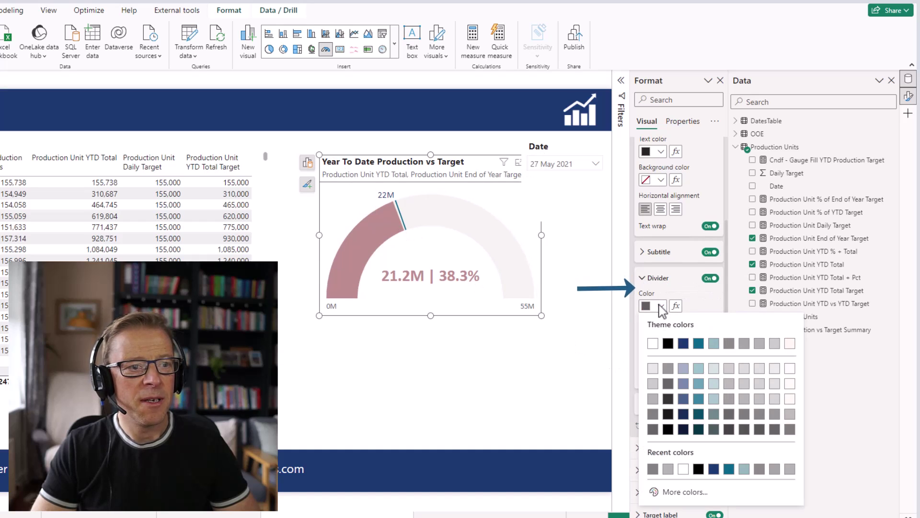
pyautogui.click(652, 384)
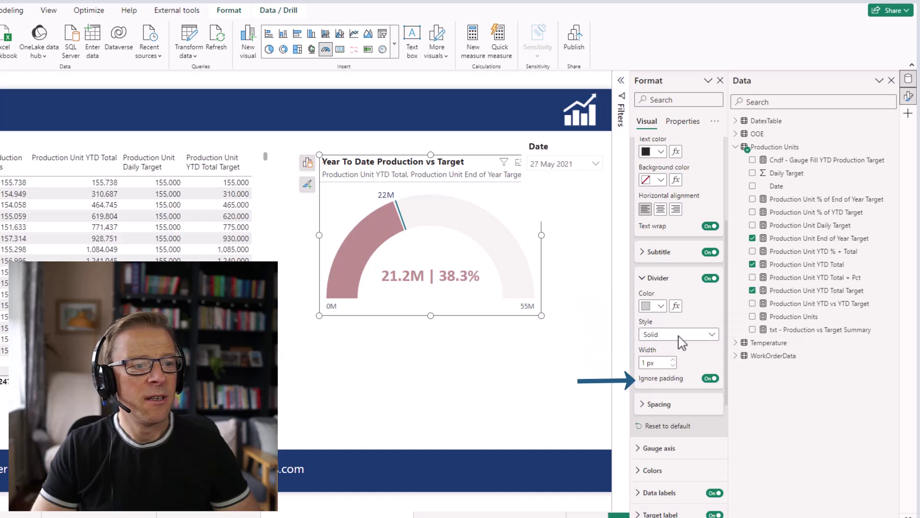
pyautogui.click(711, 379)
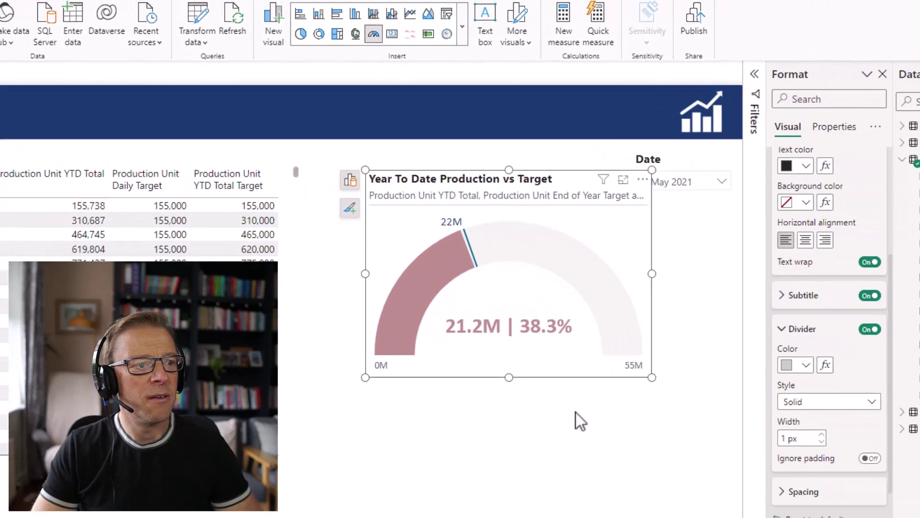
pyautogui.scroll(5, 698, 335)
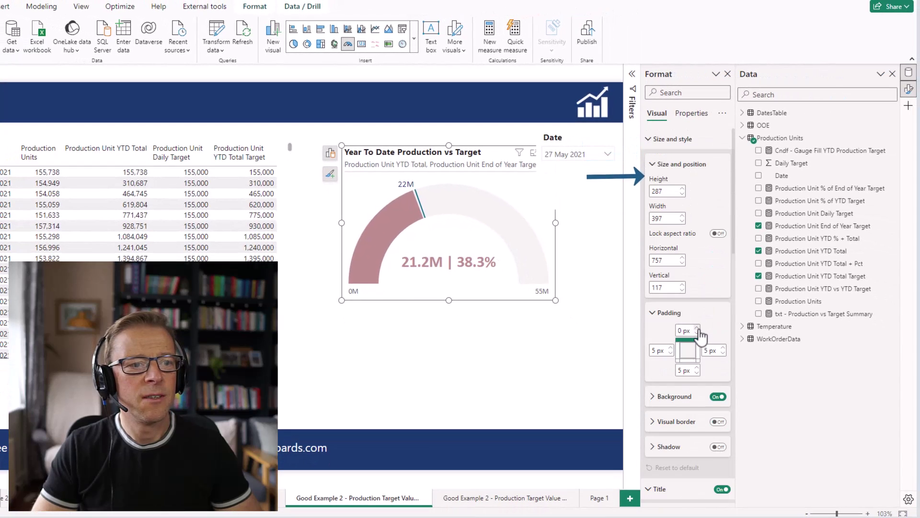
# Raise the gauge's top padding to 5 px and set the left padding to 10 px.
pyautogui.click(697, 329)
pyautogui.click(697, 329)
pyautogui.click(697, 329)
pyautogui.click(697, 329)
pyautogui.click(697, 329)
pyautogui.doubleClick(653, 350)
pyautogui.write('10')
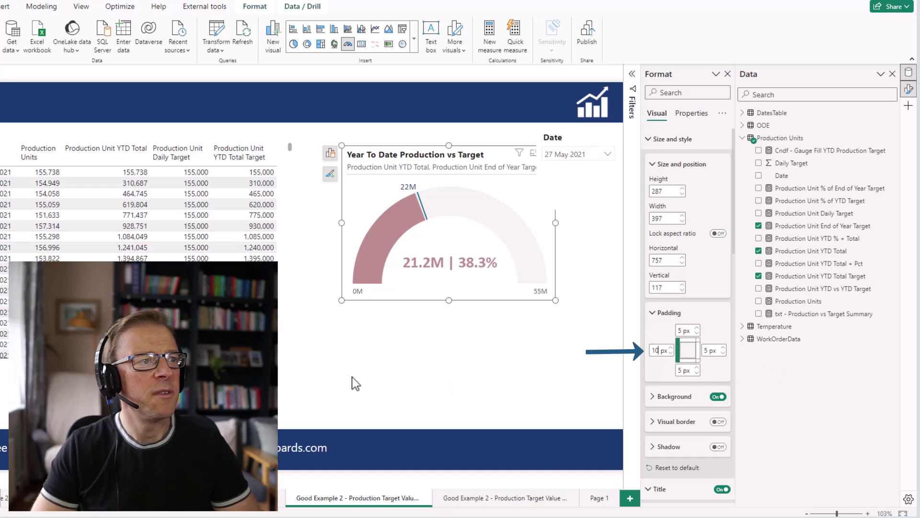
pyautogui.click(556, 234)
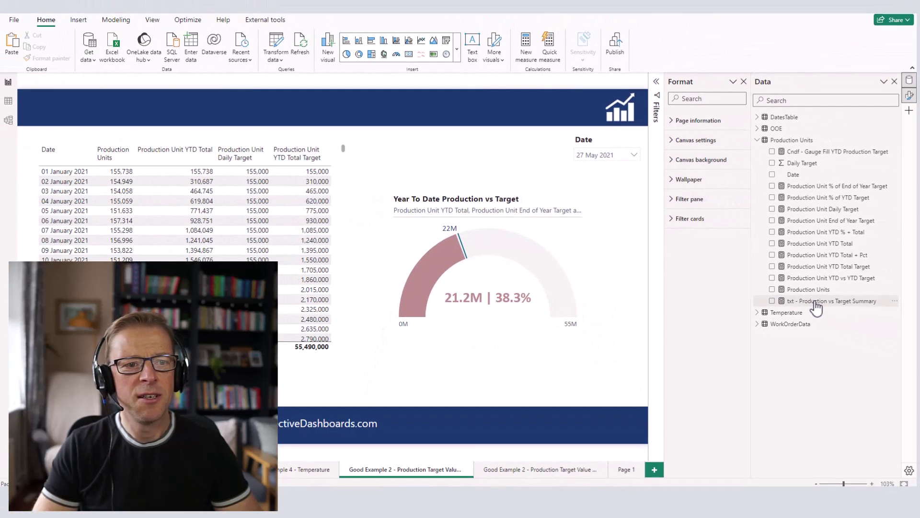
# Open the txt - Production vs Target Summary measure and expand its full DAX code.
pyautogui.click(815, 302)
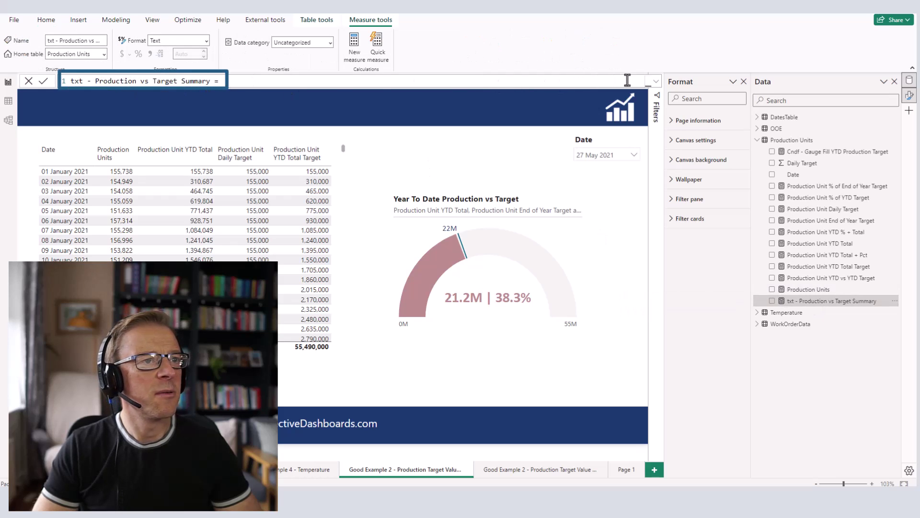
pyautogui.click(654, 84)
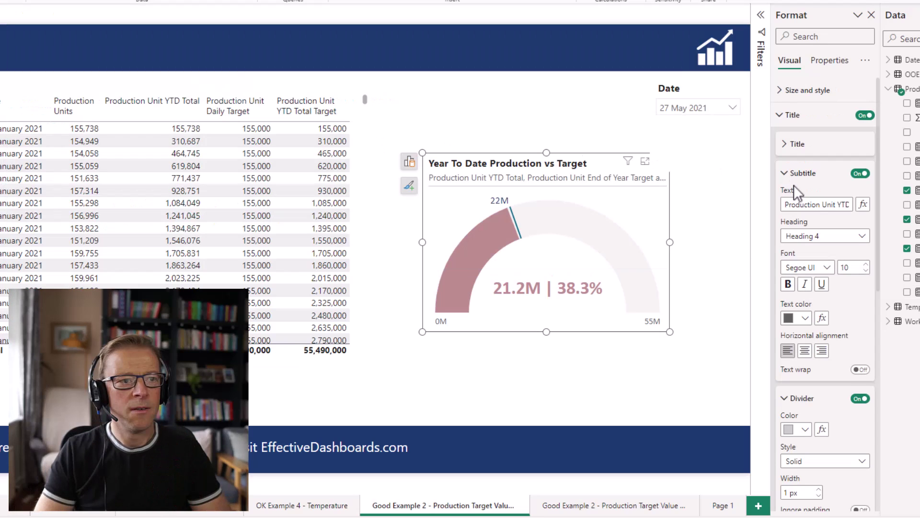
# Set the subtitle text to the txt - Production vs Target Summary field value, reading YTD Target: 21.7M | Diff: -452.3k | 97.92% of YTD Target.
pyautogui.click(863, 206)
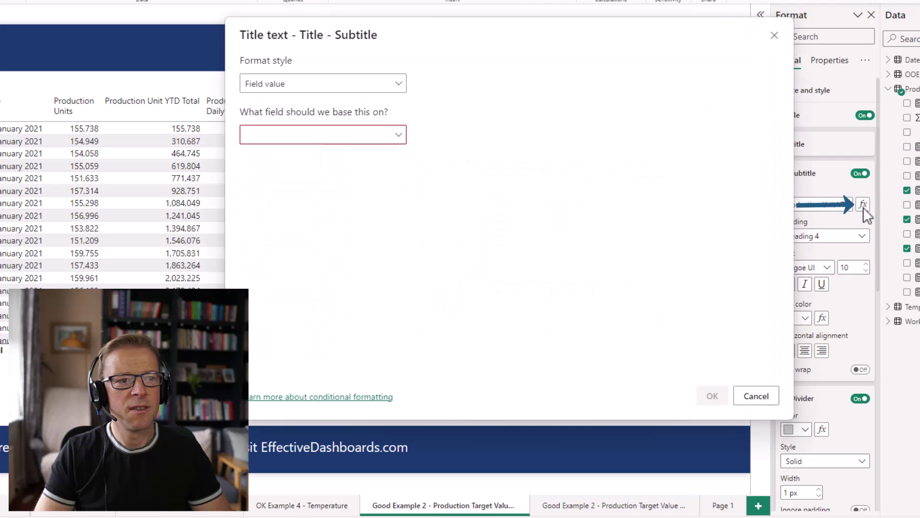
pyautogui.click(263, 149)
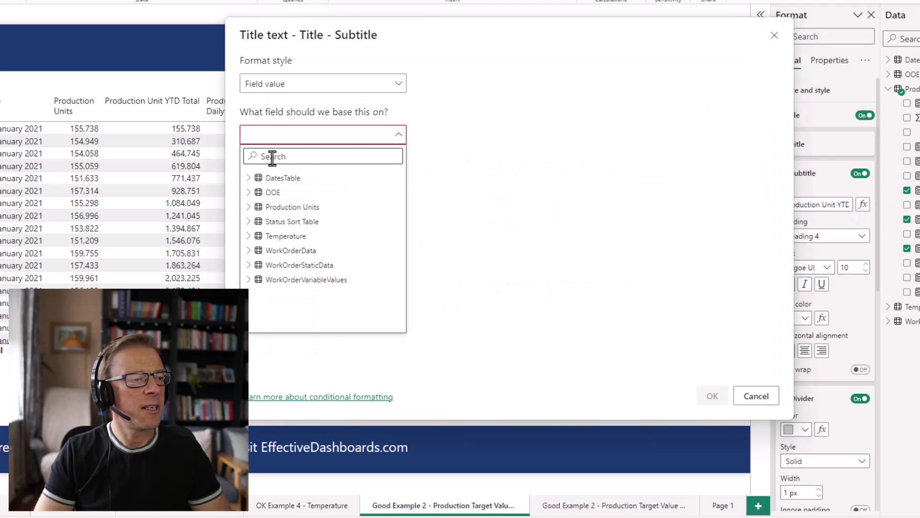
pyautogui.write('txt')
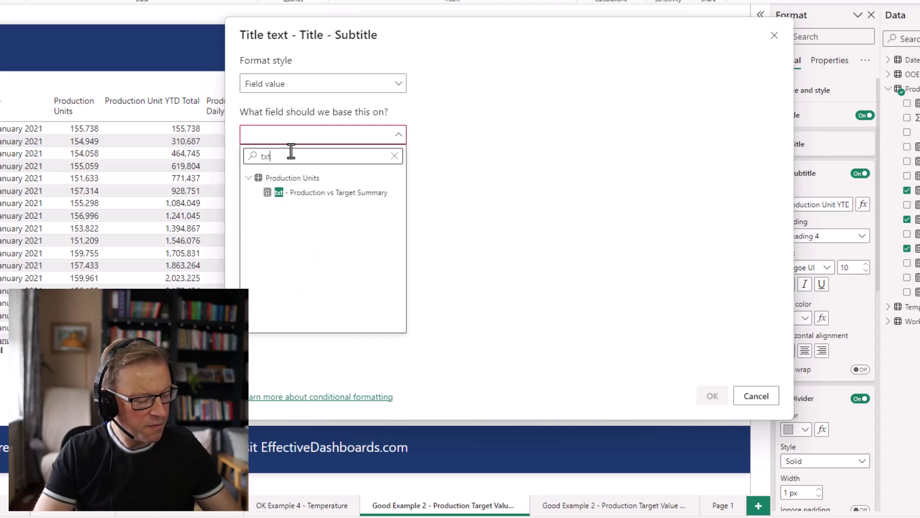
pyautogui.click(318, 194)
pyautogui.click(712, 396)
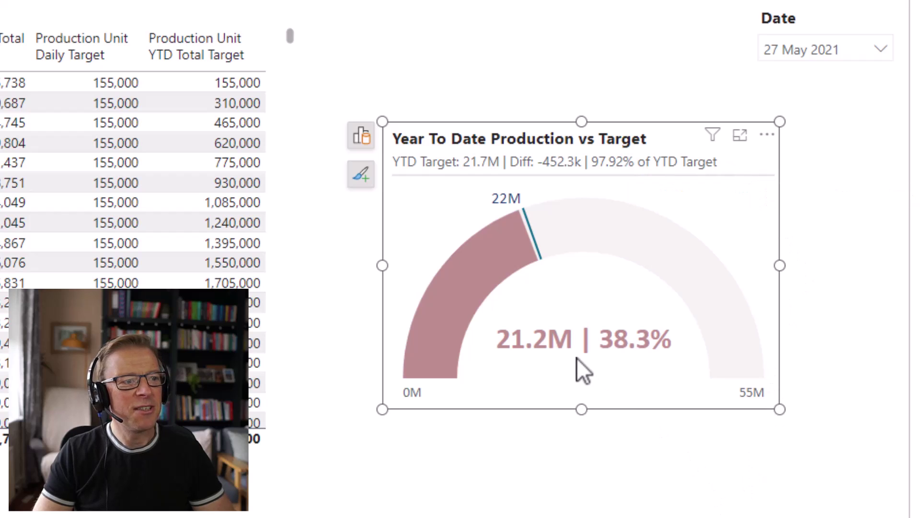
pyautogui.press('Escape')
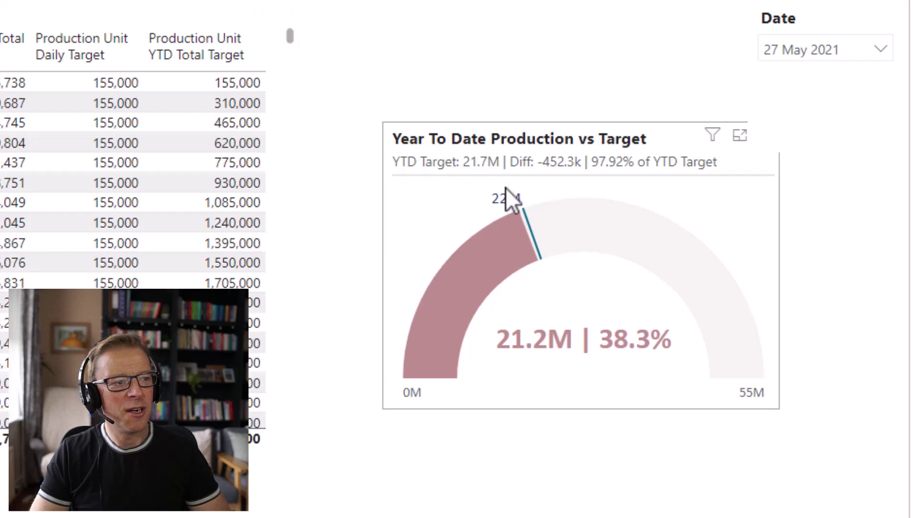
pyautogui.moveTo(516, 199)
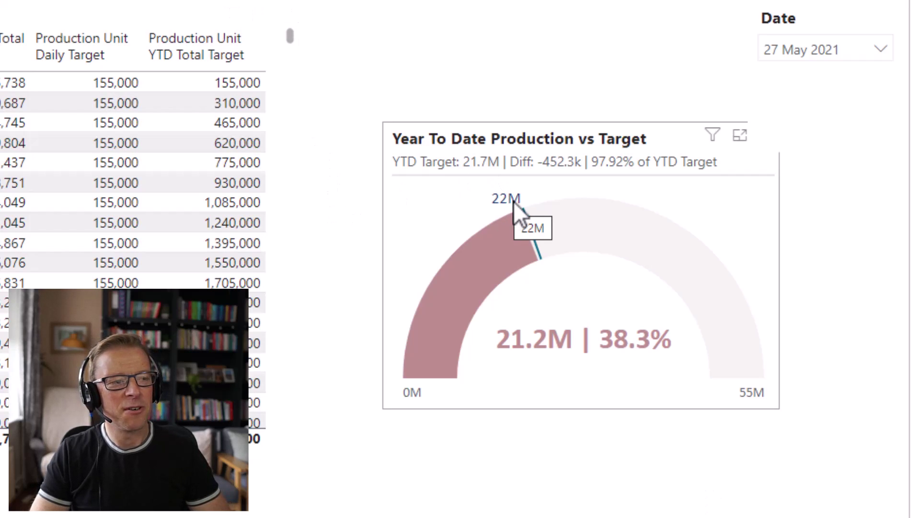